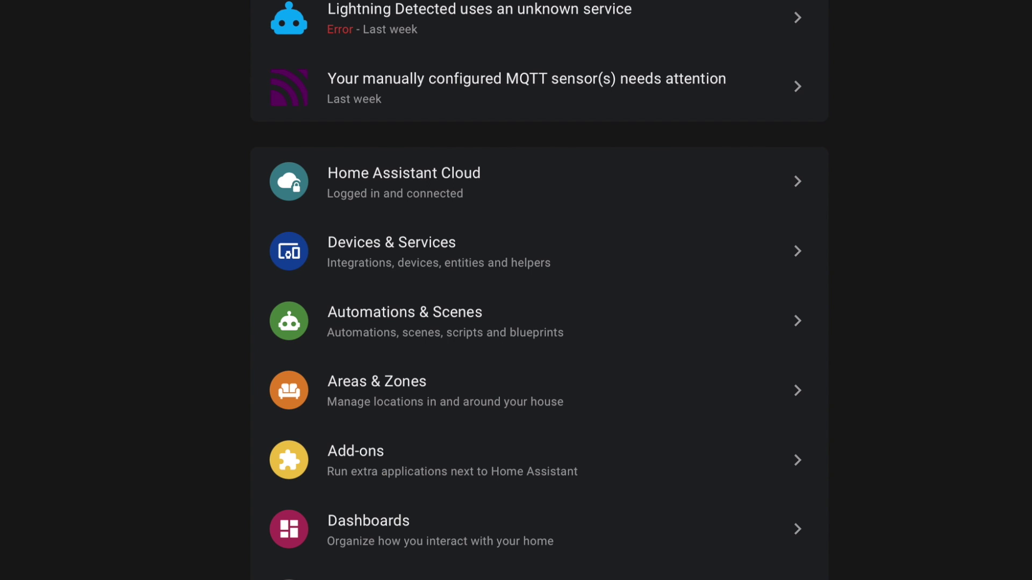
Step: Open the MQTT sensor repair notice that flags the deprecated platform: mqtt sensor entries
click(538, 98)
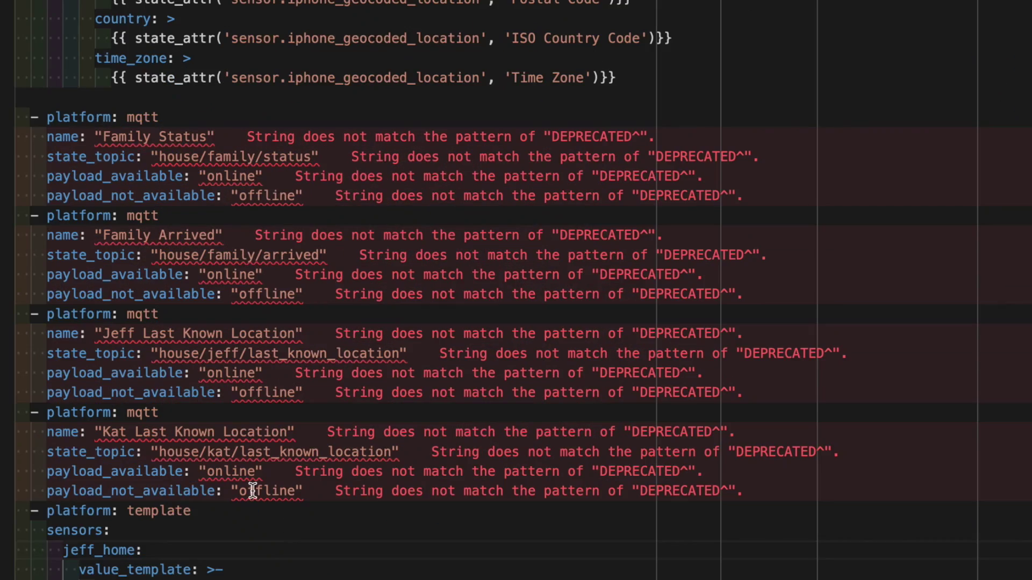
Step: Copy the four MQTT sensor blocks and paste them under a new mqtt: key in configuration.yaml
drag(31, 113, 316, 492)
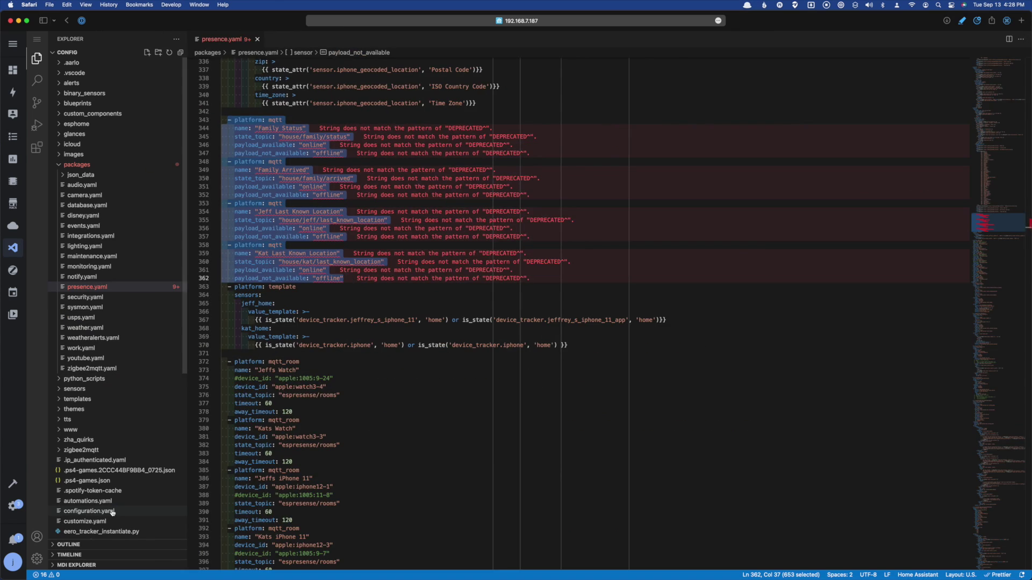
click(112, 512)
scroll(362, 364, down, 10)
click(362, 364)
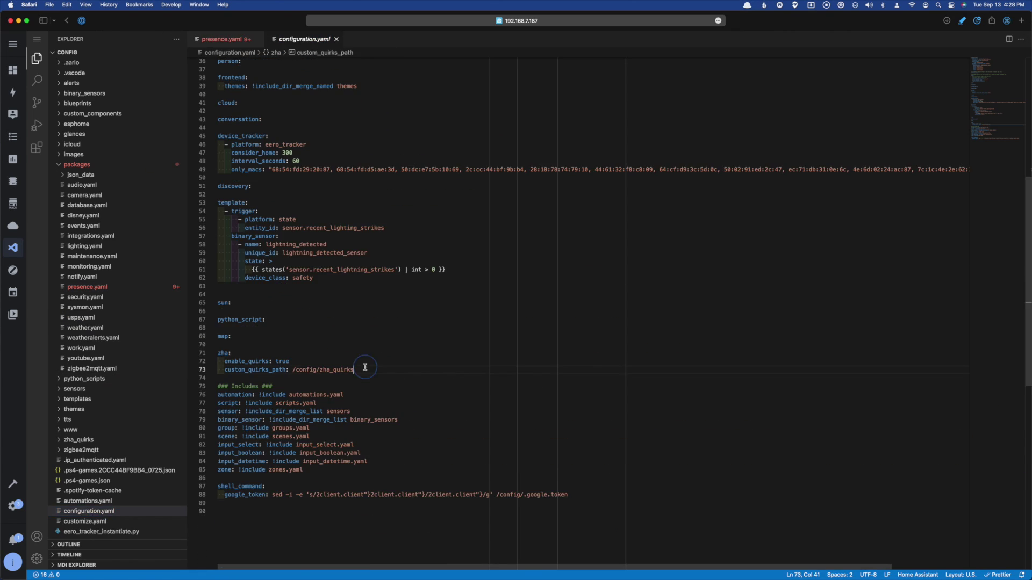
text(m)
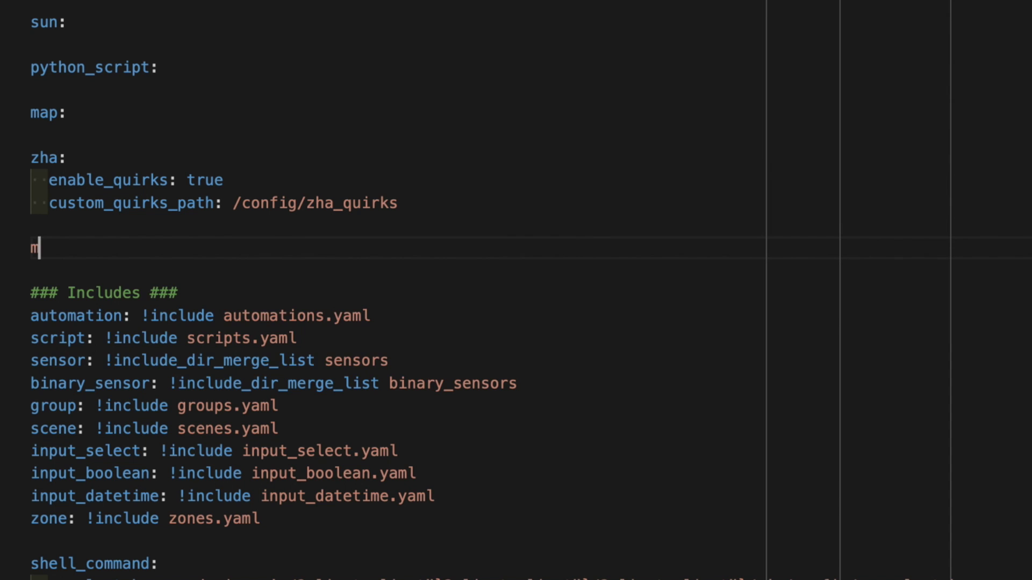
text(qtt)
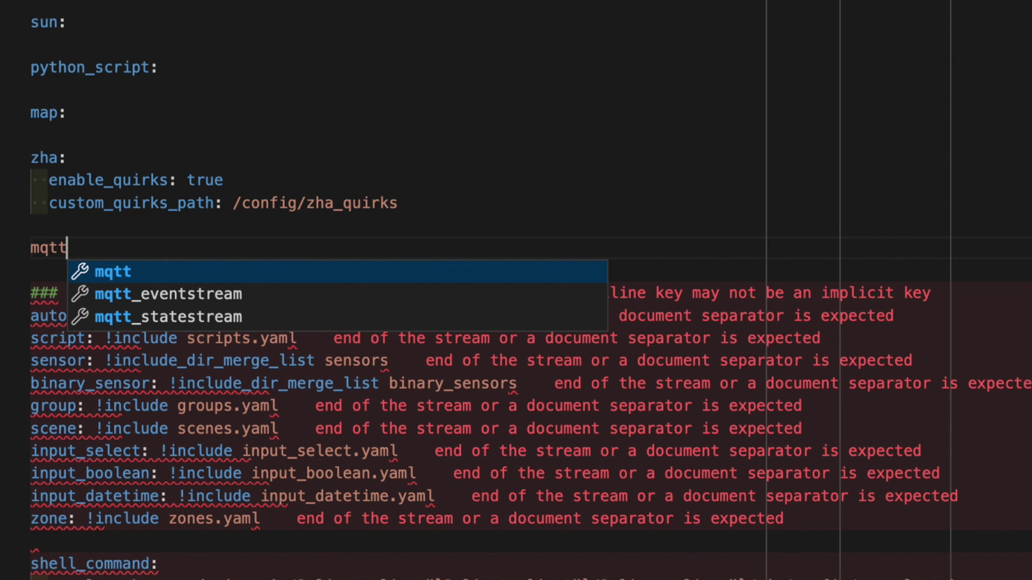
key(Return)
key(Return)
key(ctrl+v)
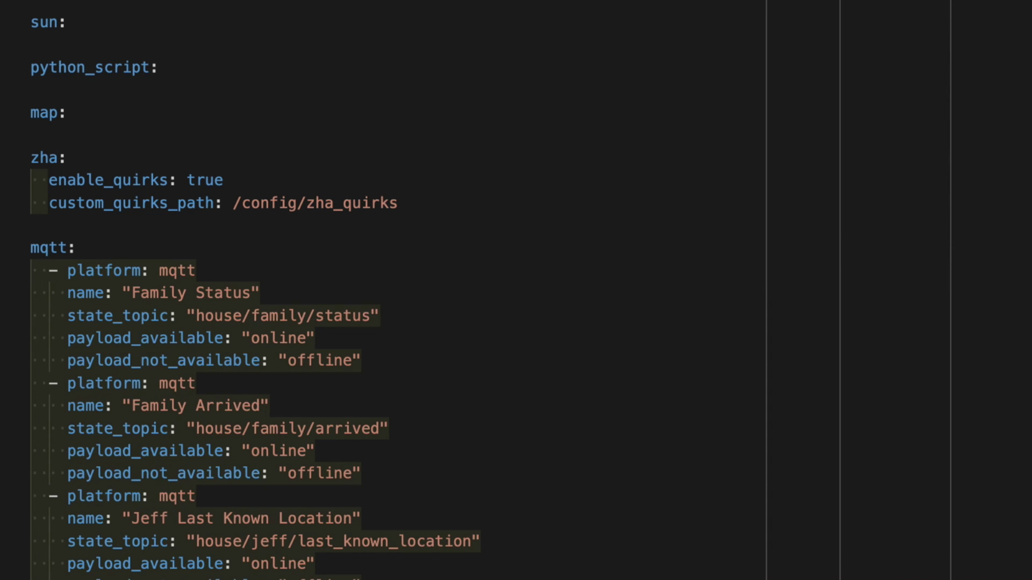
Step: Replace the first platform: mqtt line with sensor: and delete the other three platform lines
drag(51, 271, 215, 271)
key(BackSpace)
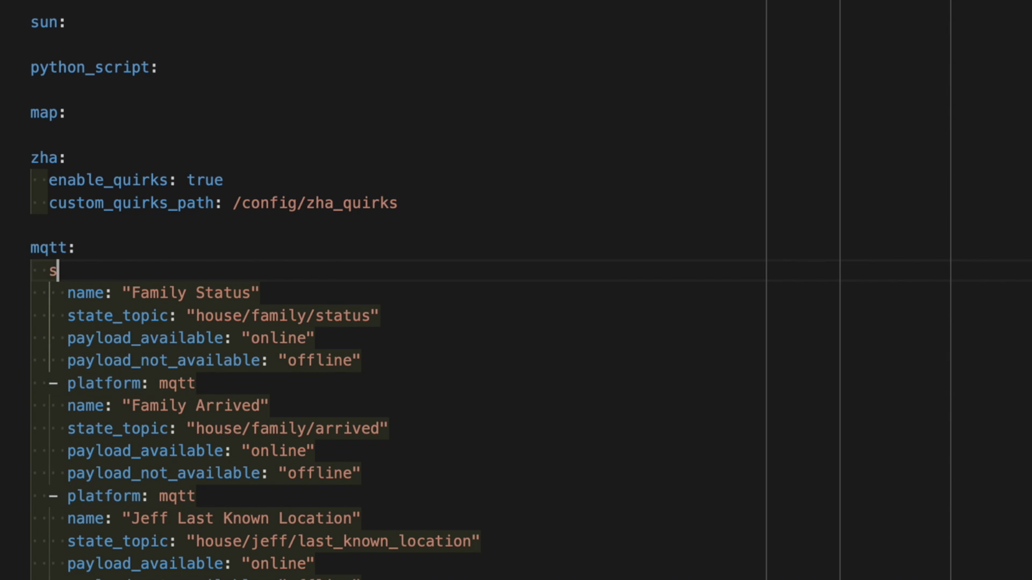
text(senso)
key(Return)
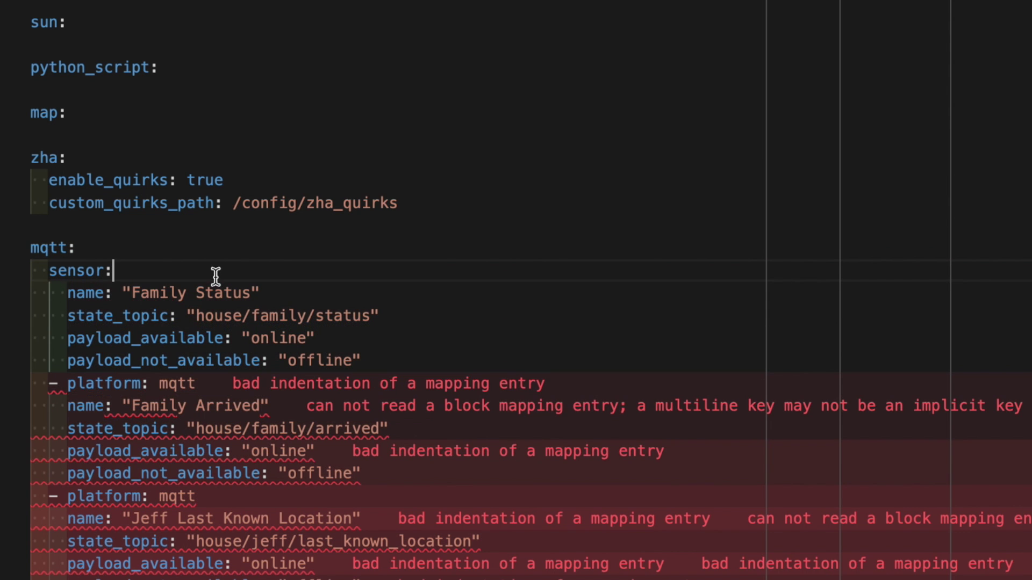
drag(65, 384, 66, 404)
key(BackSpace)
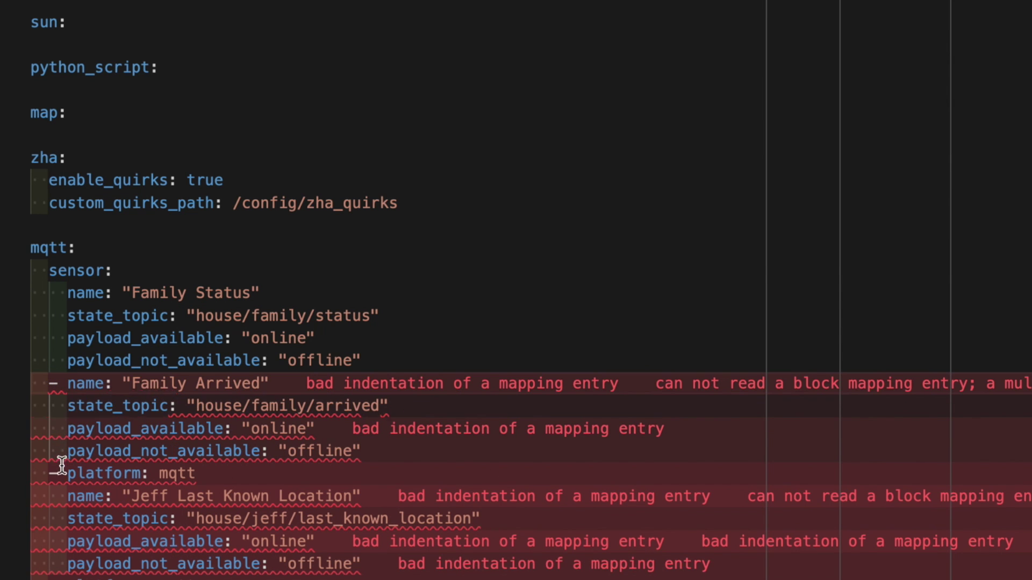
drag(62, 475, 65, 492)
key(BackSpace)
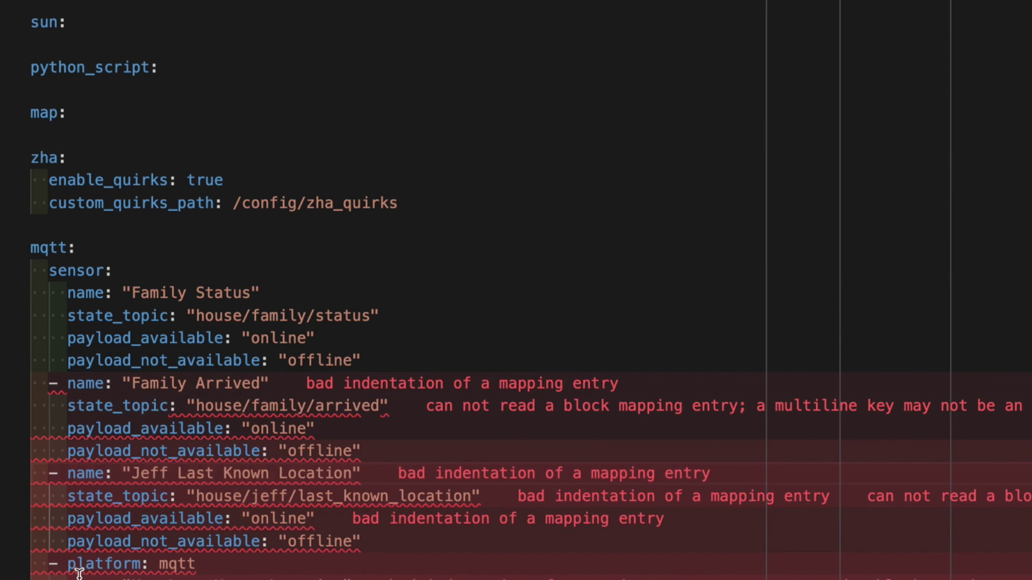
drag(67, 564, 66, 579)
key(BackSpace)
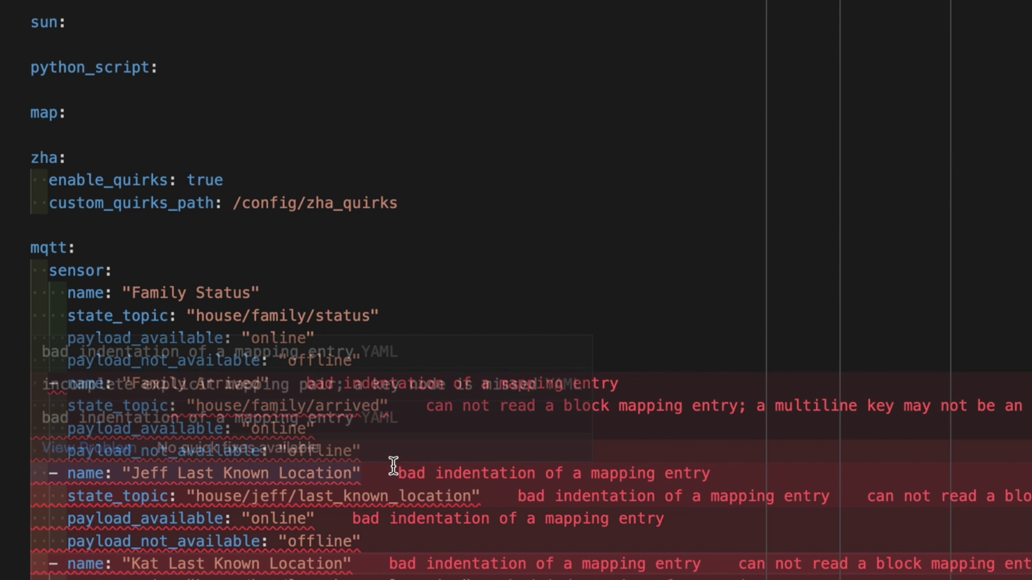
Step: Add a '- ' list marker before the Family Status sensor's name
click(467, 269)
scroll(467, 267, down, 3)
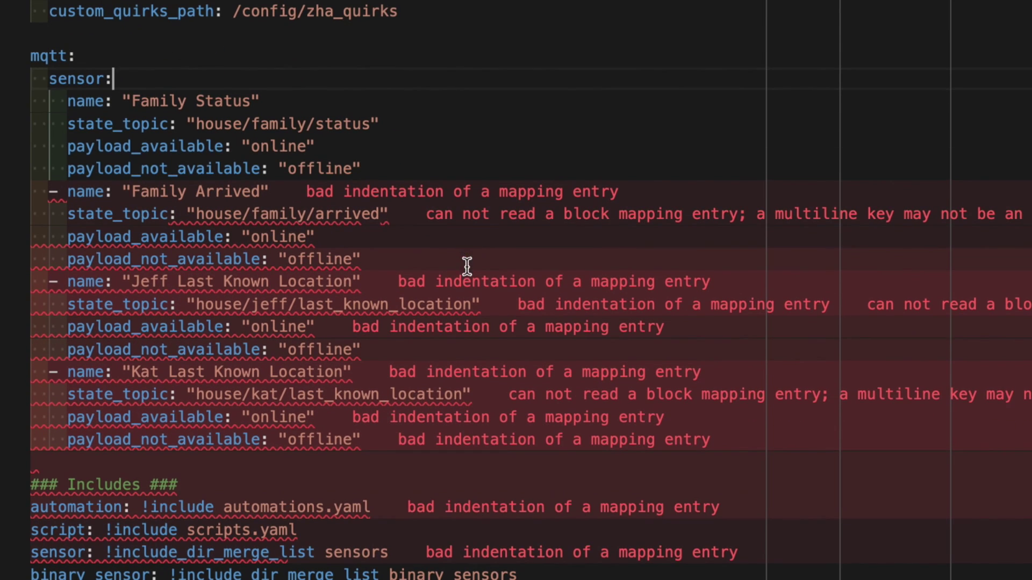
click(70, 107)
text(-)
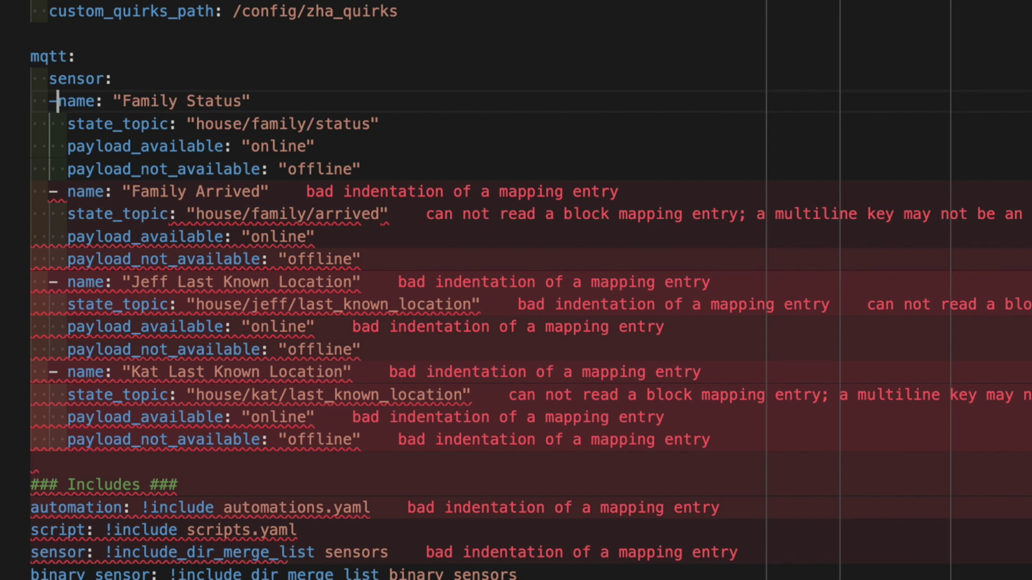
key(Escape)
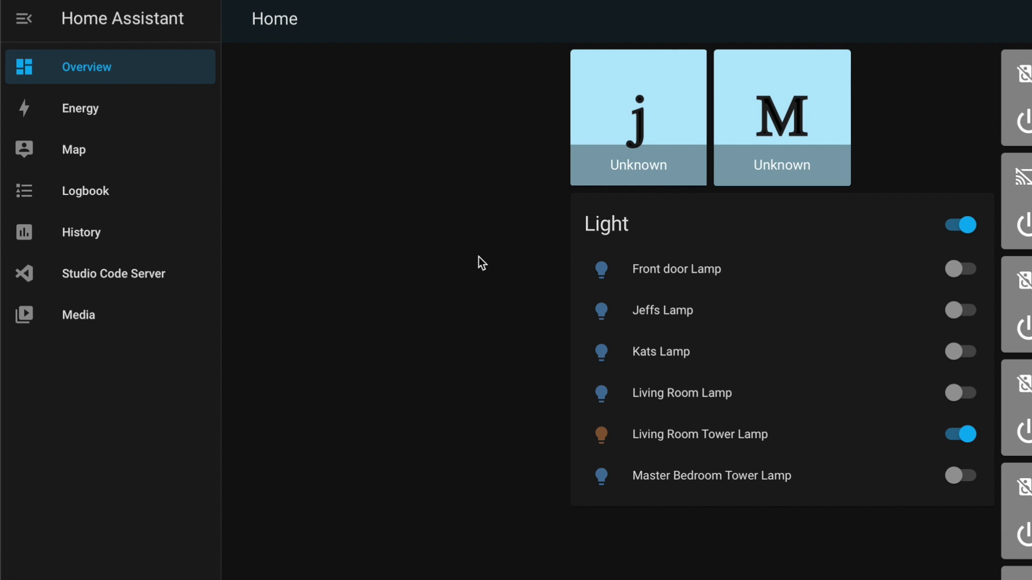
Step: In Studio Code Server, create a new mqtt.yaml file in the config folder and close secrets.yaml
click(131, 276)
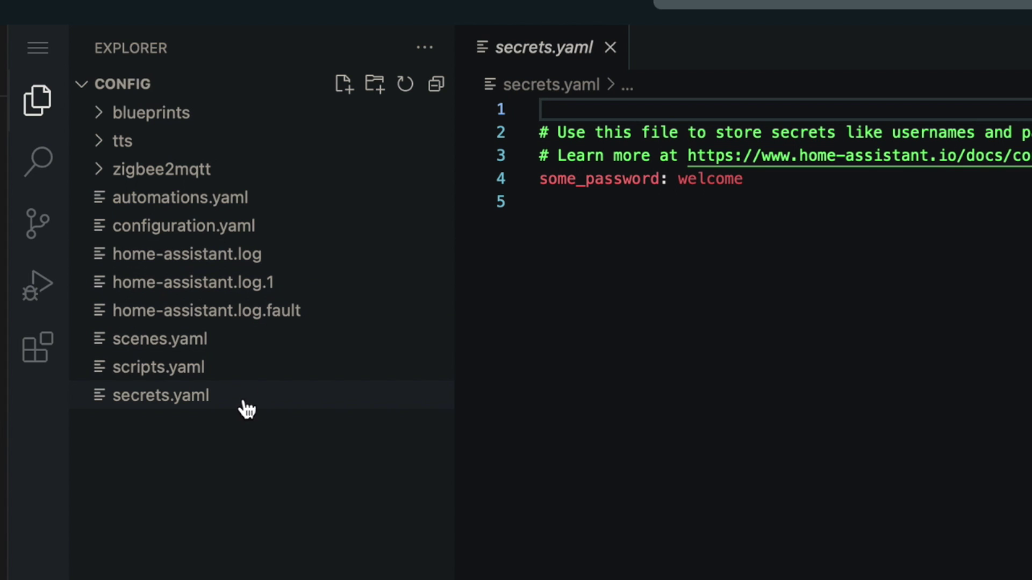
click(344, 97)
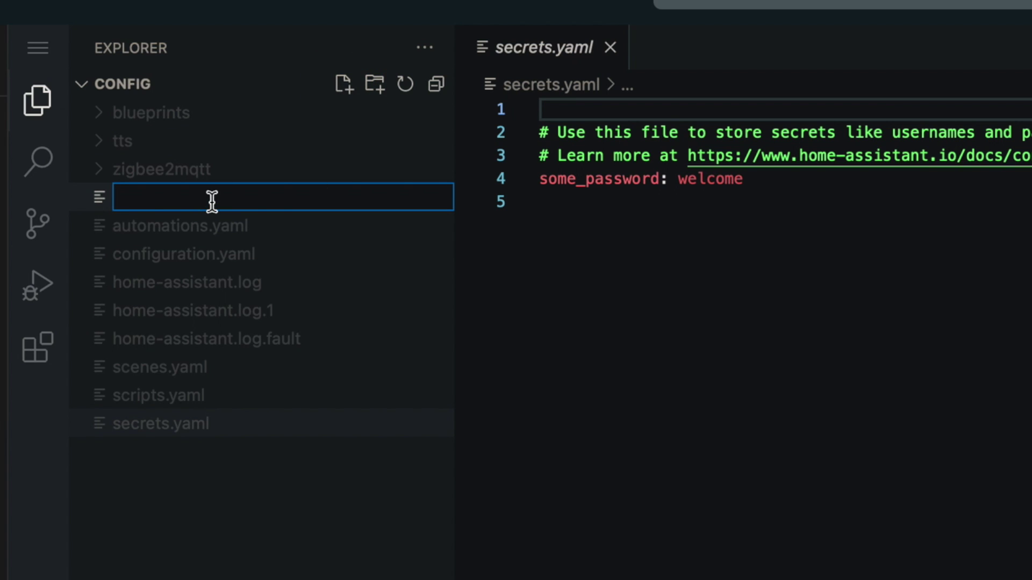
text(mqtt.yaml)
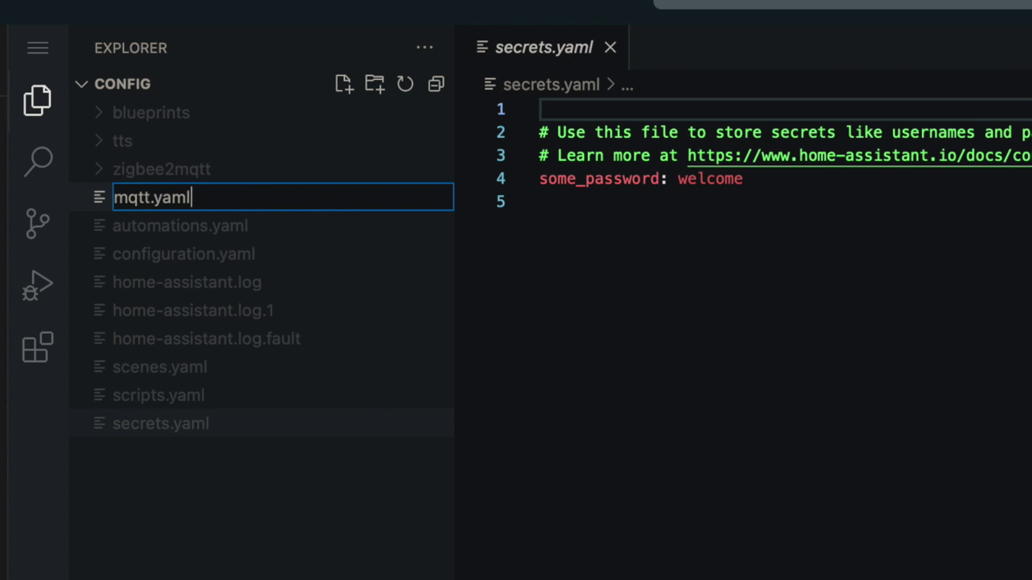
key(Return)
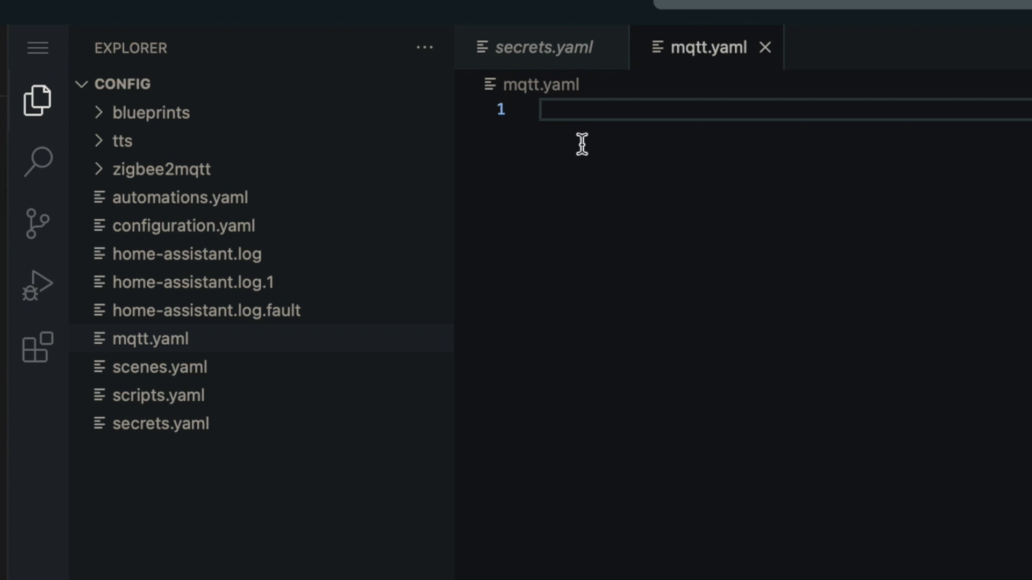
click(610, 48)
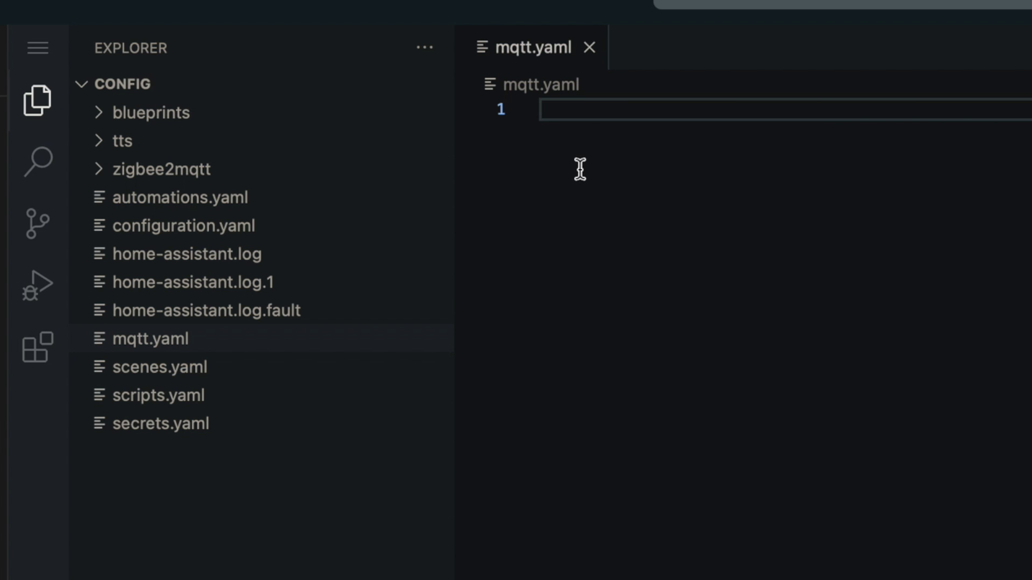
Step: Add 'mqtt: !include mqtt.yaml' after the scenes include in configuration.yaml and save
click(239, 226)
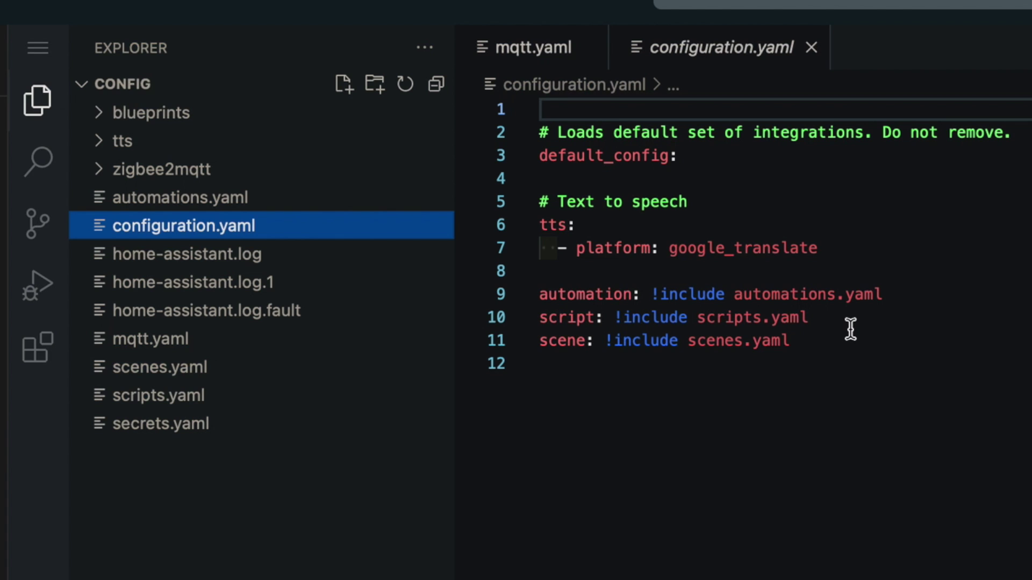
click(824, 341)
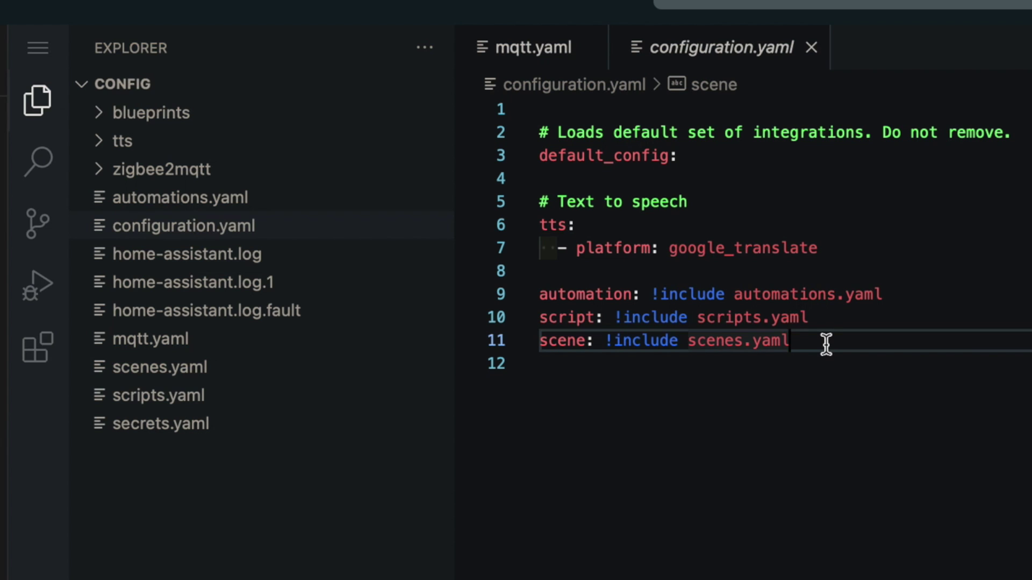
key(Return)
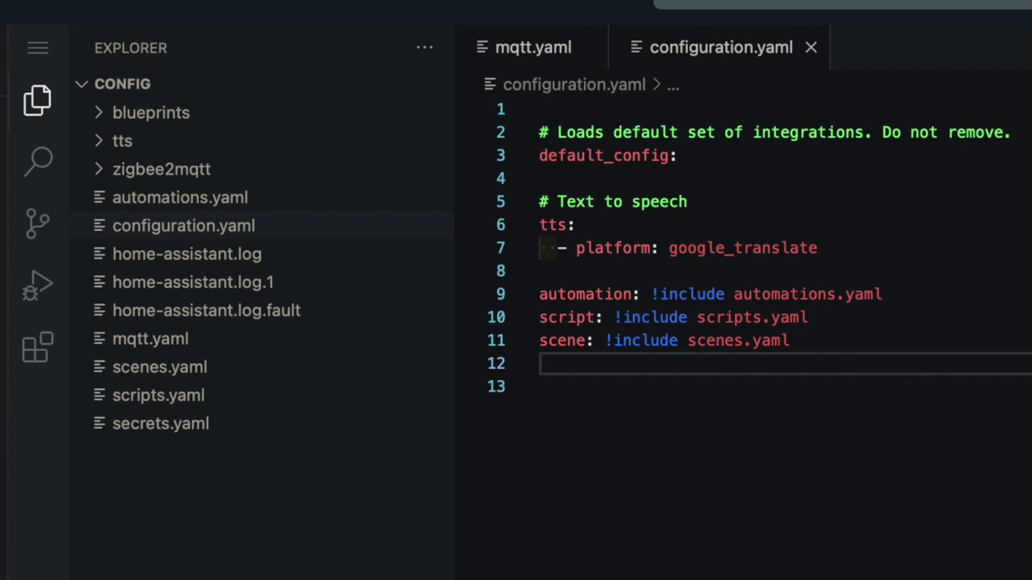
text(mqt)
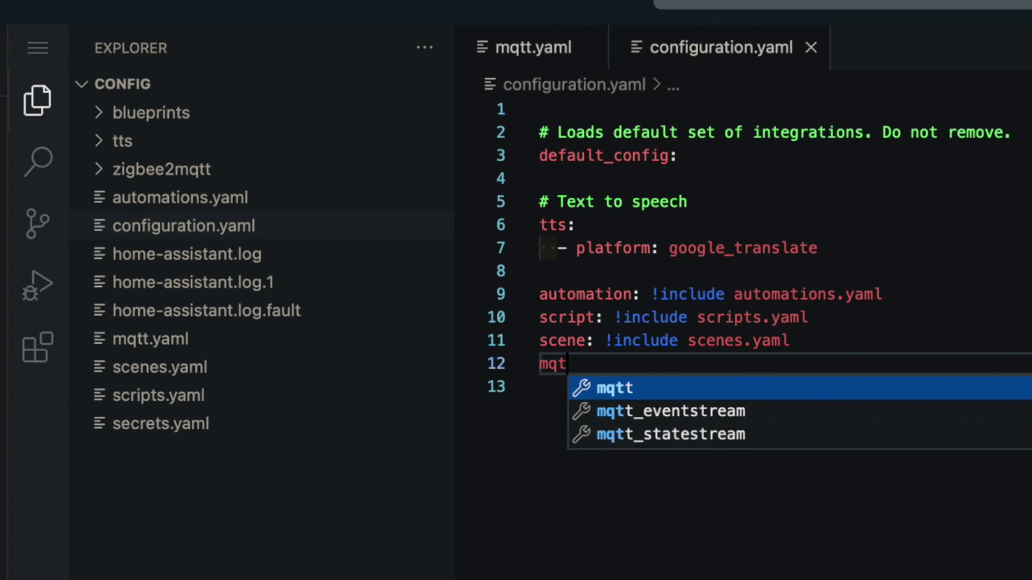
text(t: )
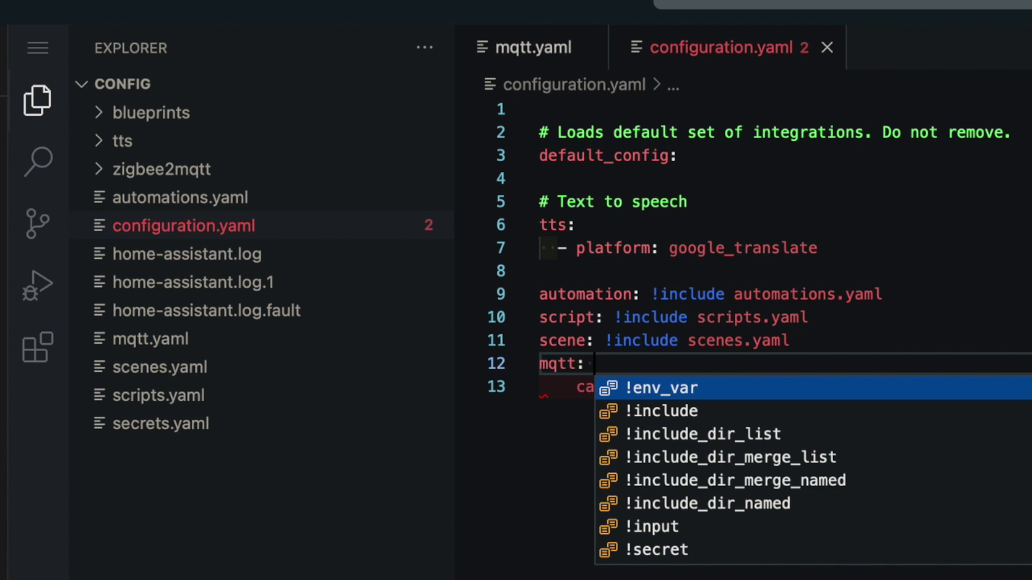
text(!include)
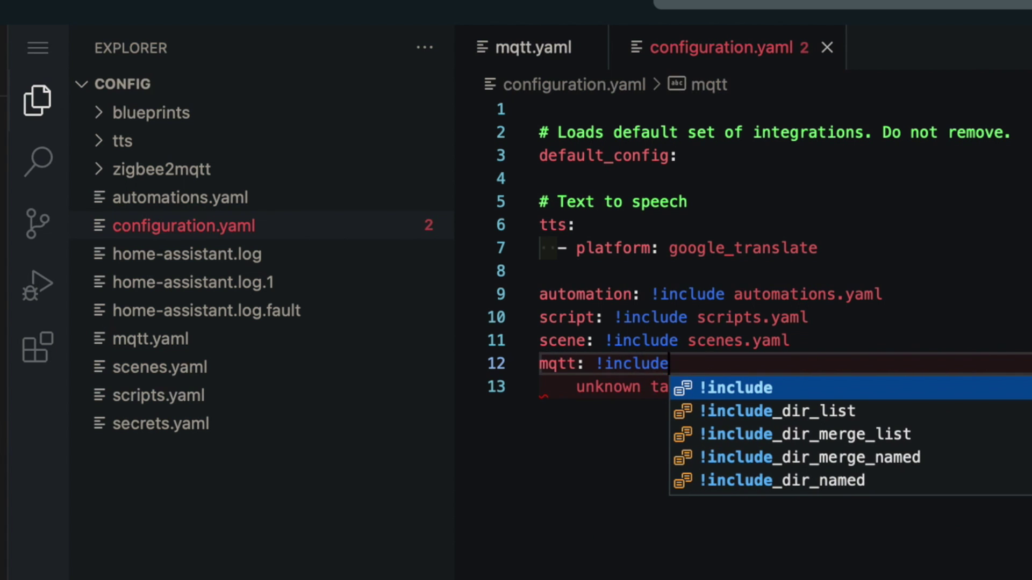
text( mqtt)
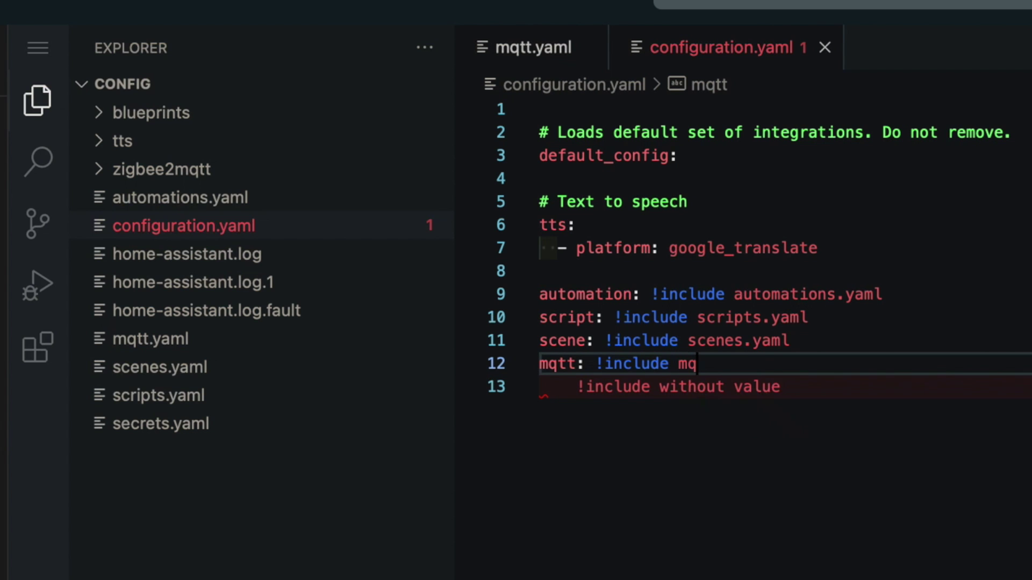
text(.ya,l;)
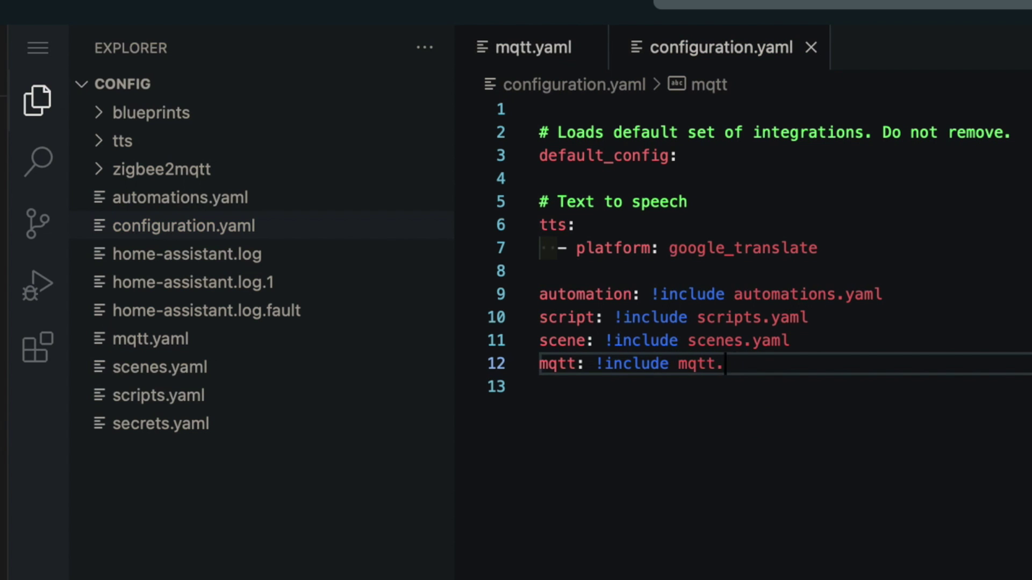
key(BackSpace)
key(BackSpace)
key(BackSpace)
text(ml)
key(Return)
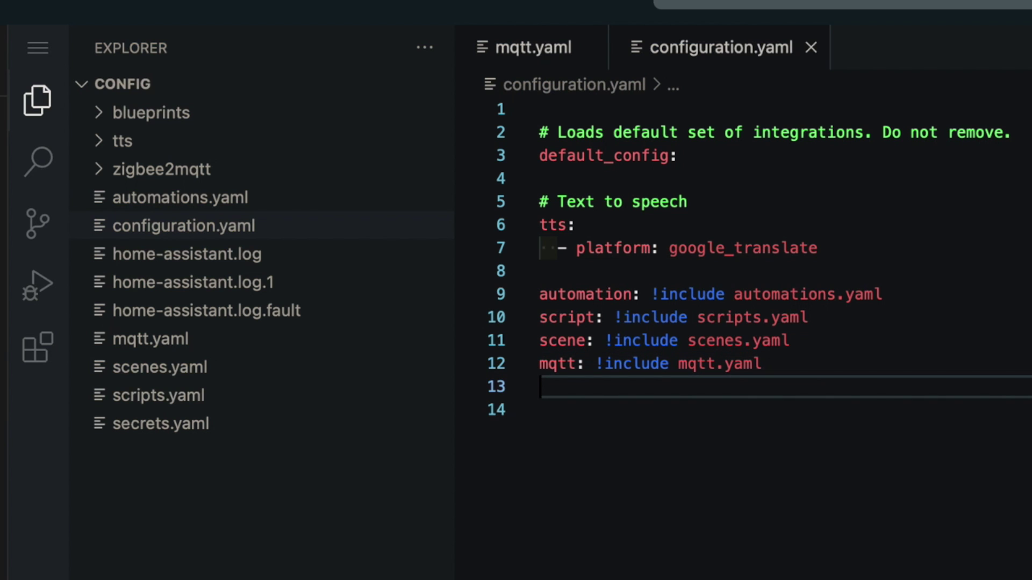
key(ctrl+s)
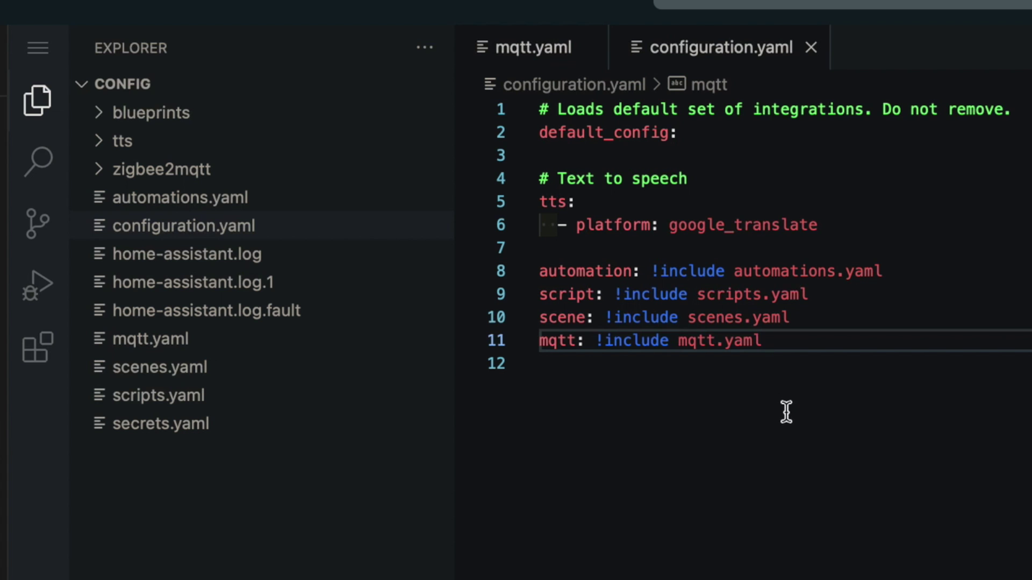
click(189, 345)
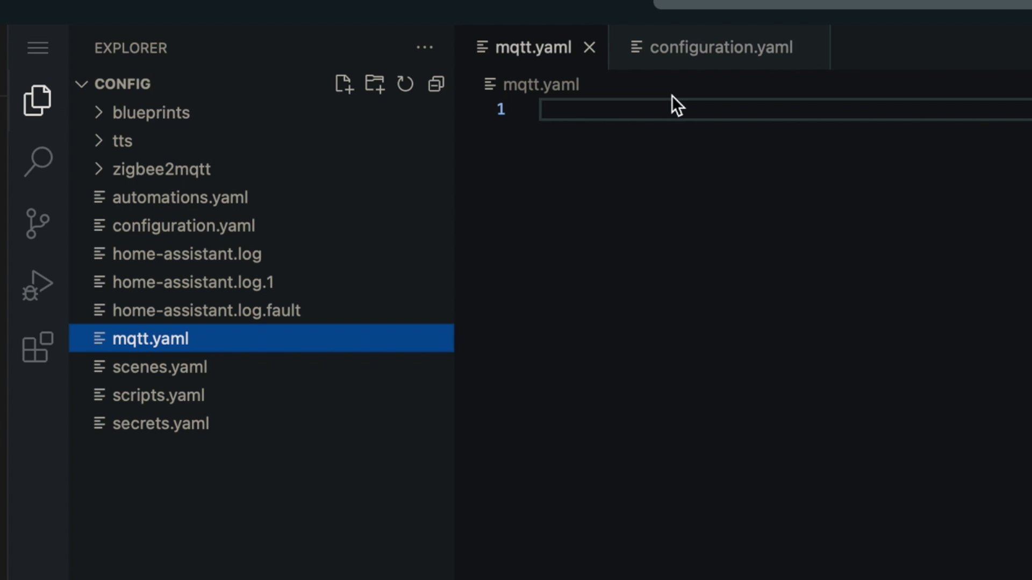
Step: Write an mqtt: key with an indented sensor: line at the top of mqtt.yaml
click(675, 113)
text(mmqtyt)
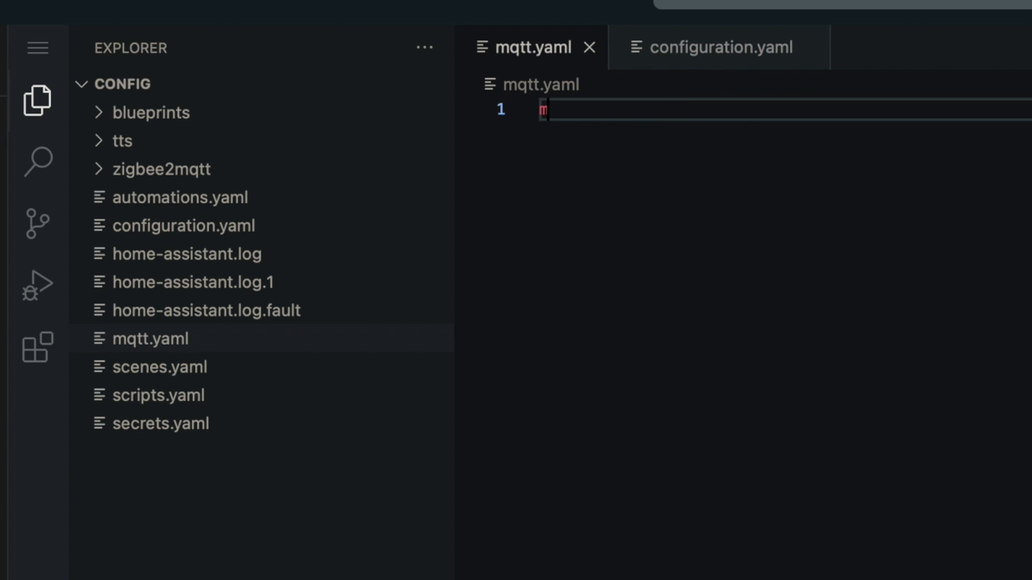
key(BackSpace)
key(BackSpace)
key(BackSpace)
key(BackSpace)
key(BackSpace)
text(qtt:)
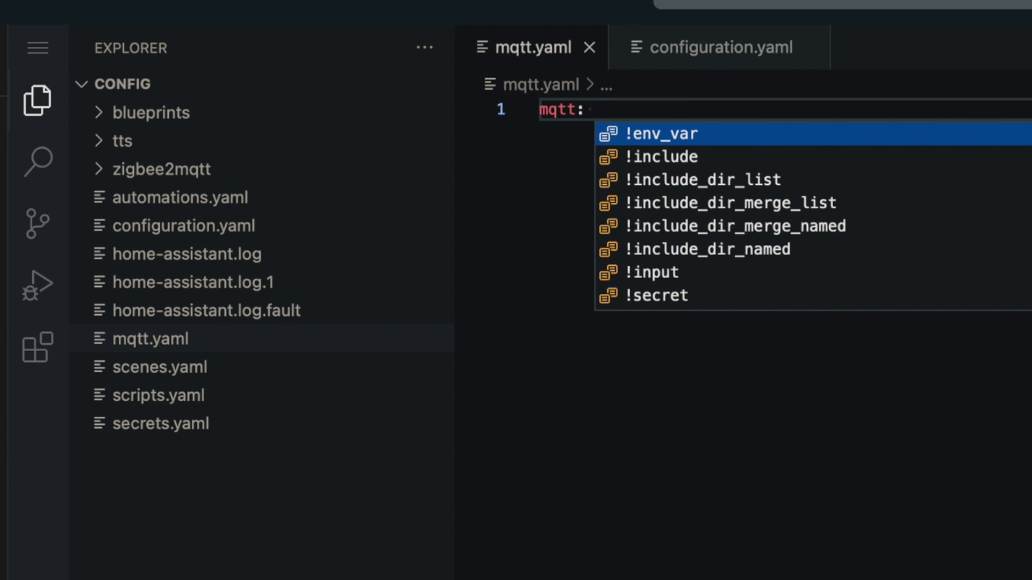
key(Escape)
key(Return)
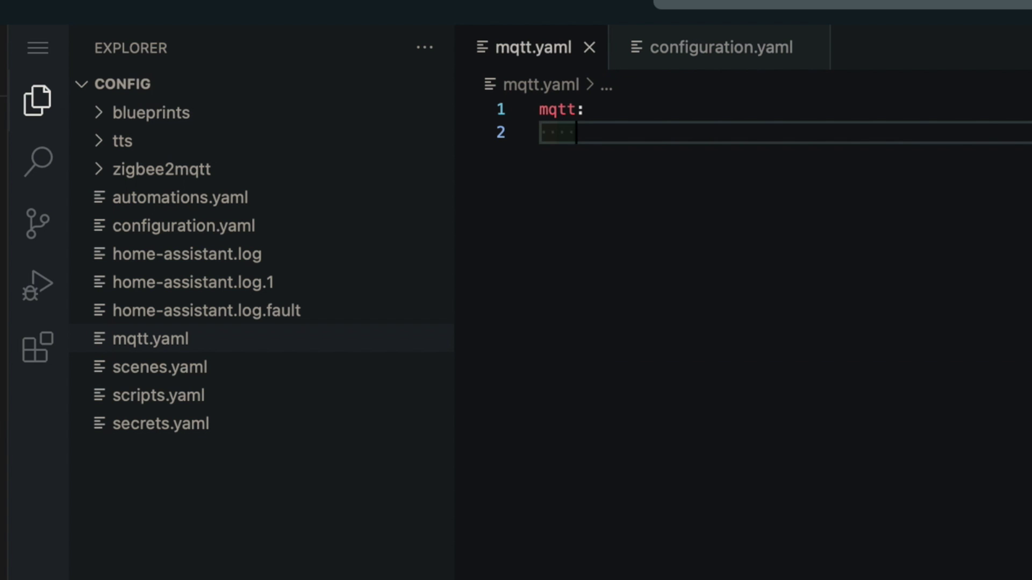
text(sensior)
key(BackSpace)
key(BackSpace)
key(BackSpace)
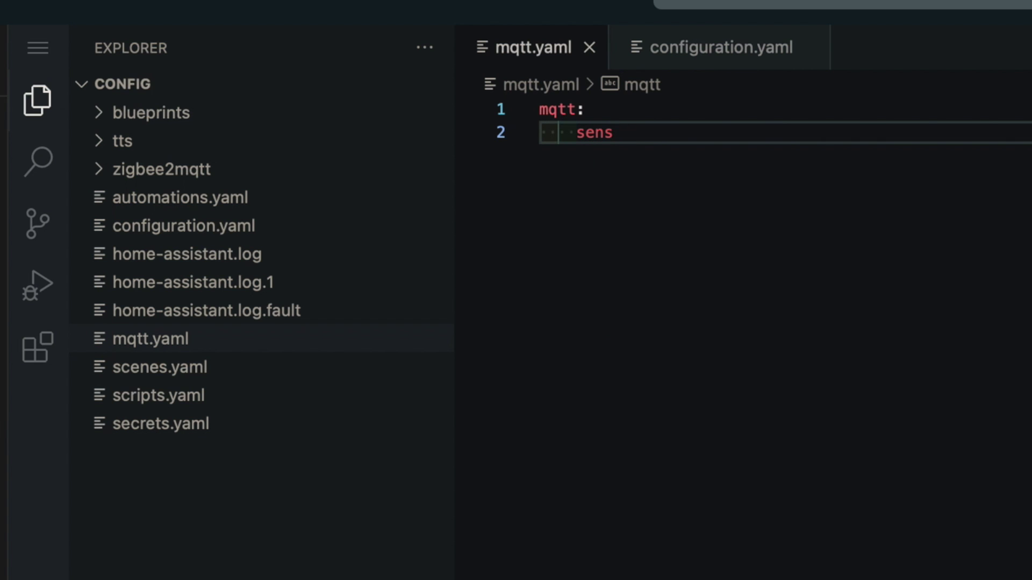
text(or:)
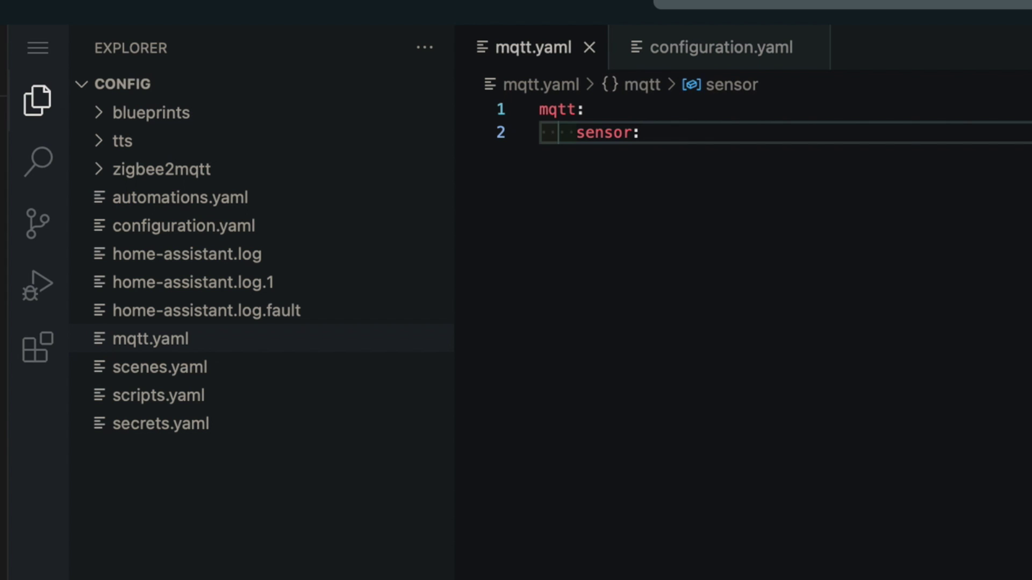
click(671, 63)
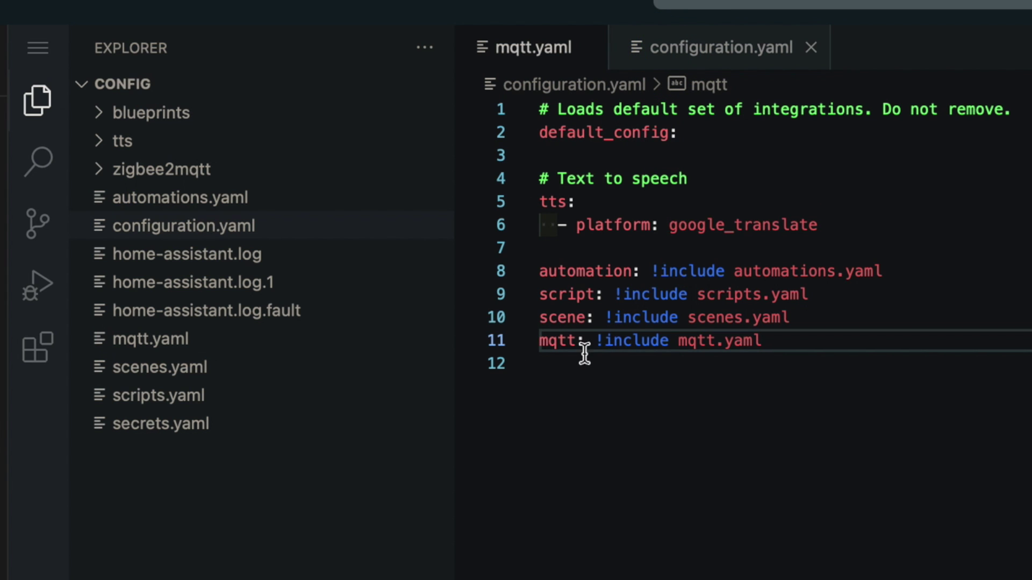
Step: Check the mqtt include in configuration.yaml, then delete the mqtt: line from mqtt.yaml
click(528, 344)
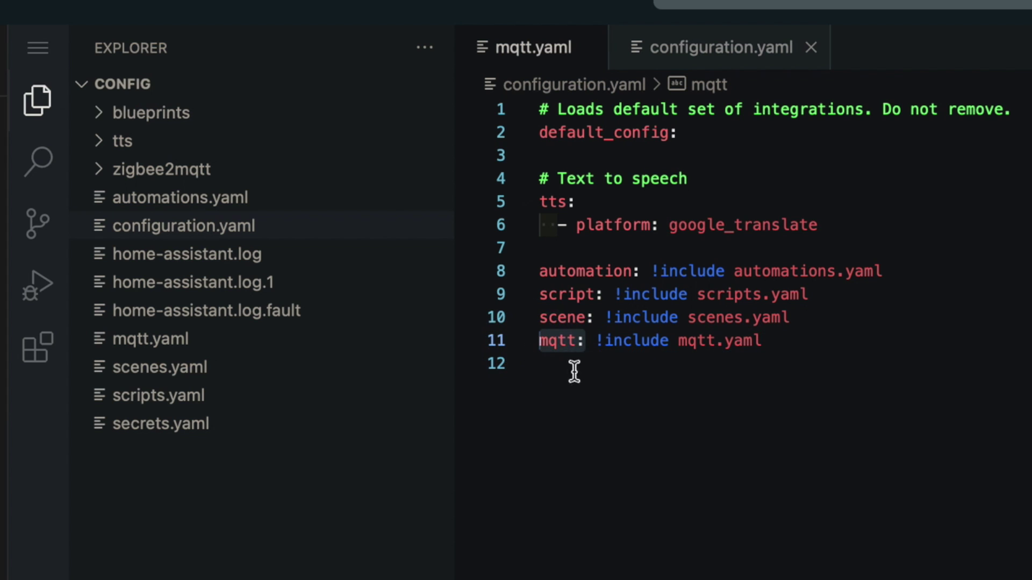
click(550, 59)
click(594, 110)
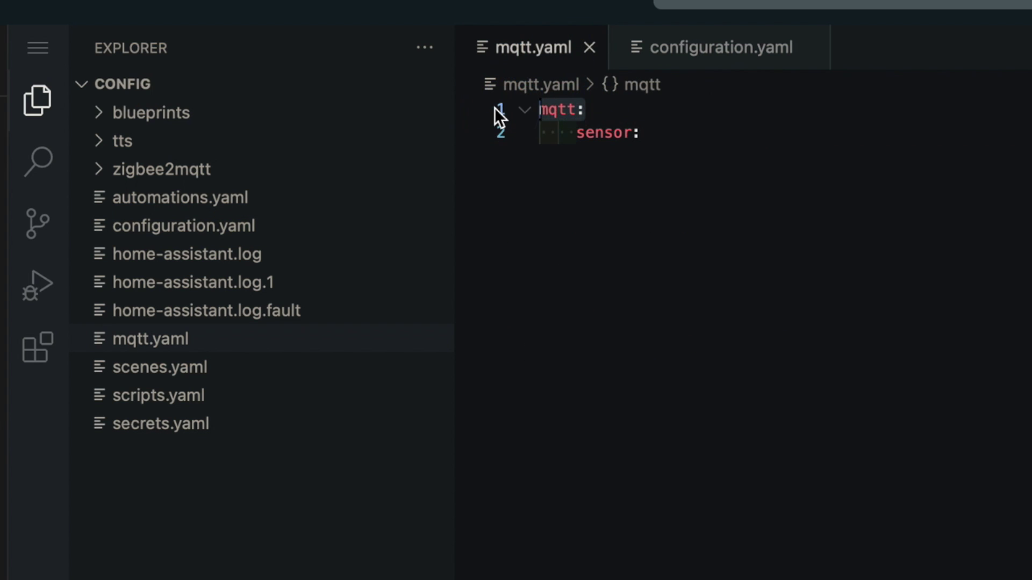
key(super+BackSpace)
key(Delete)
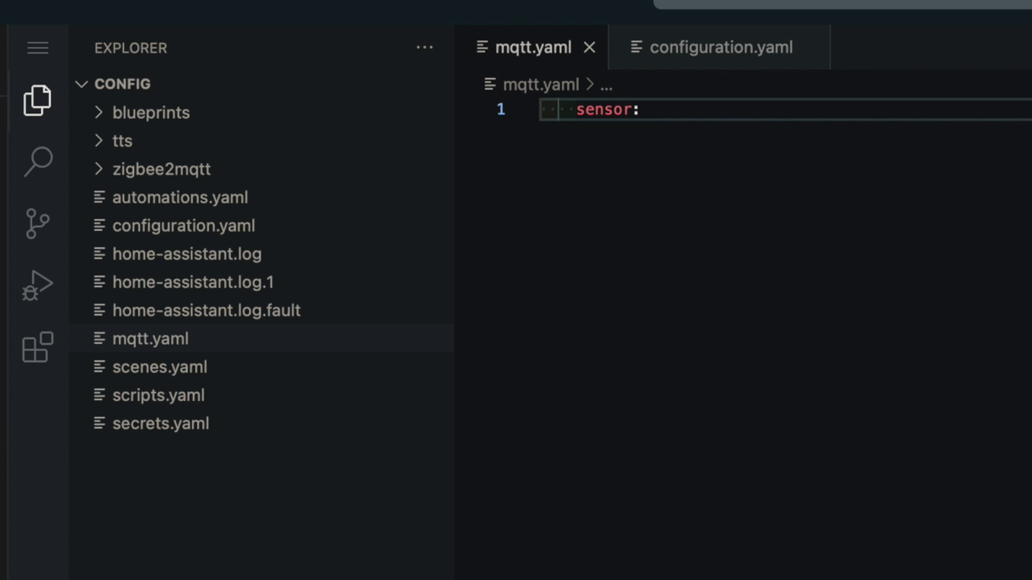
Step: Unindent sensor: to the top level and start a two-space indented line beneath it
click(567, 110)
key(BackSpace)
key(BackSpace)
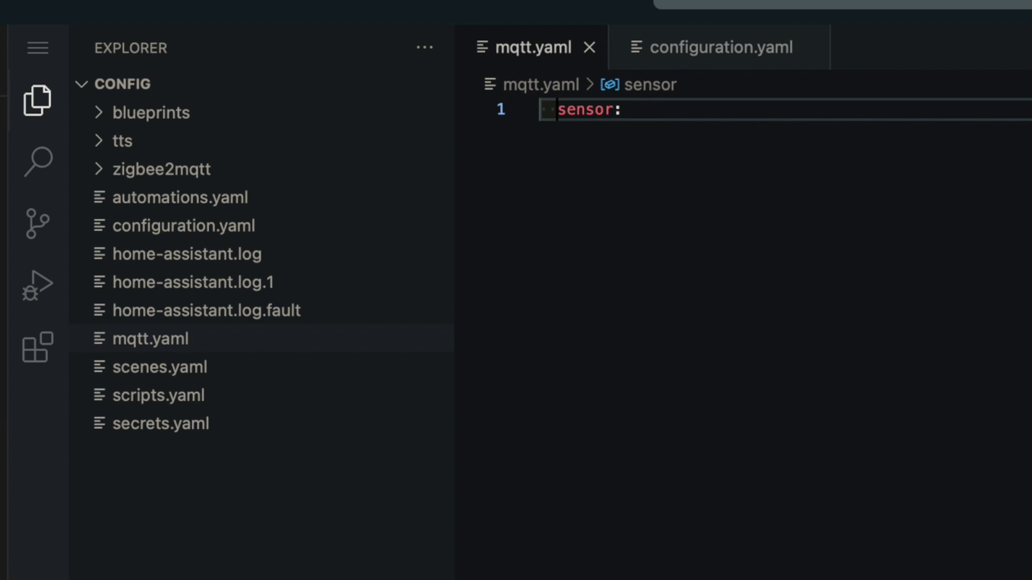
click(636, 111)
key(Return)
text(q)
key(BackSpace)
key(Tab)
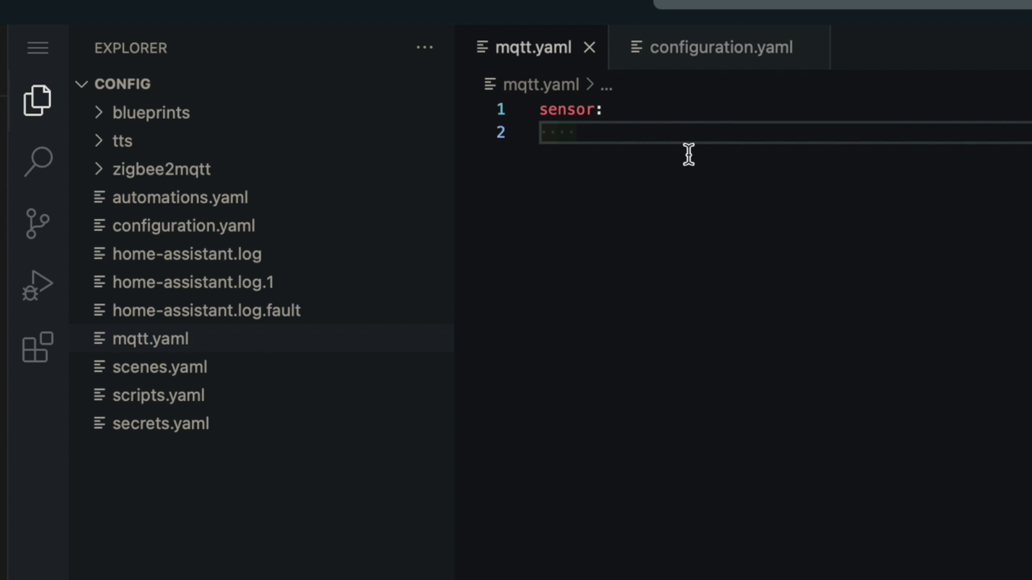
key(BackSpace)
Step: Paste the four MQTT sensor definitions under sensor: and remove a stray light: section
text(- name: "Family Status"     state_topic: "house/family/status"     payload_available: "online"     payload_not_available: "offline"   - name: "Family Arrived"     state_topic: "house/family/arrived"     payload_available: "online"     payload_not_available: "offline"   - name: "Jeff Last Known Location"     state_topic: "house/jeff/last_known_location"     payload_available: "online"     payload_not_available: "offline"   - name: "Kat Last Known Location"     state_topic: "house/kat/last_known_location"     payload_available: "online"     payload_not_available: "offline")
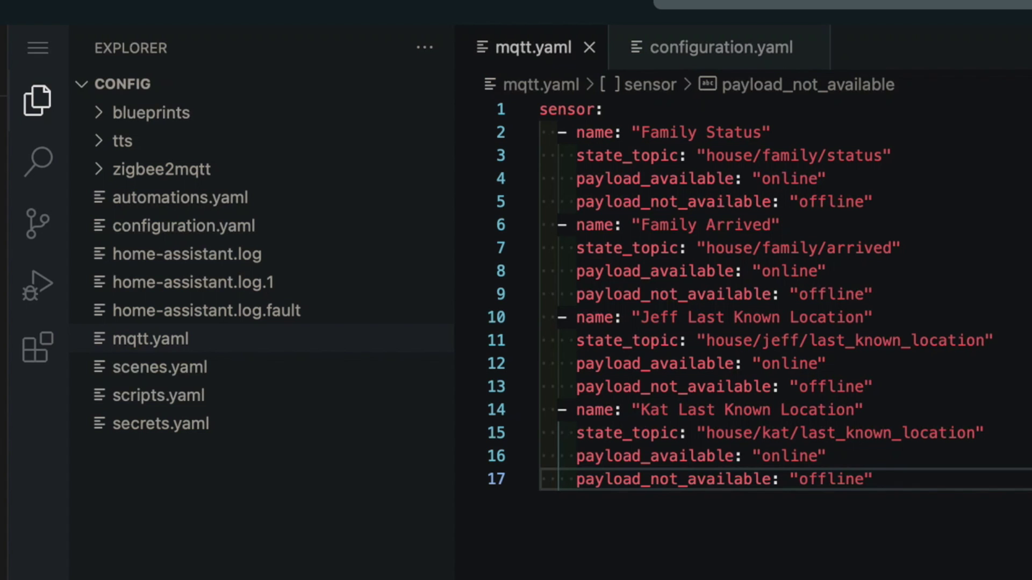
key(Return)
key(Return)
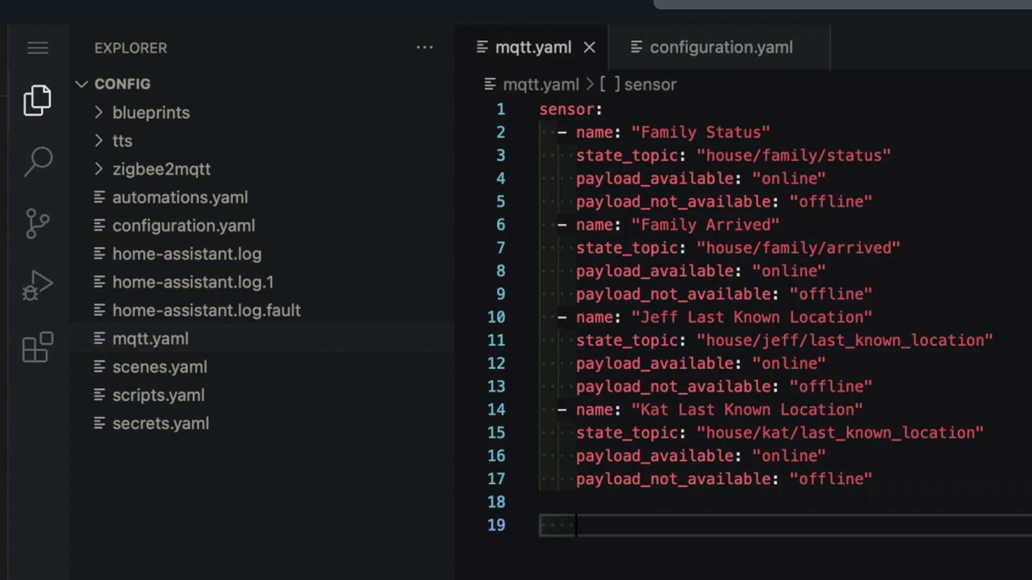
key(BackSpace)
key(BackSpace)
text(light:)
key(Return)
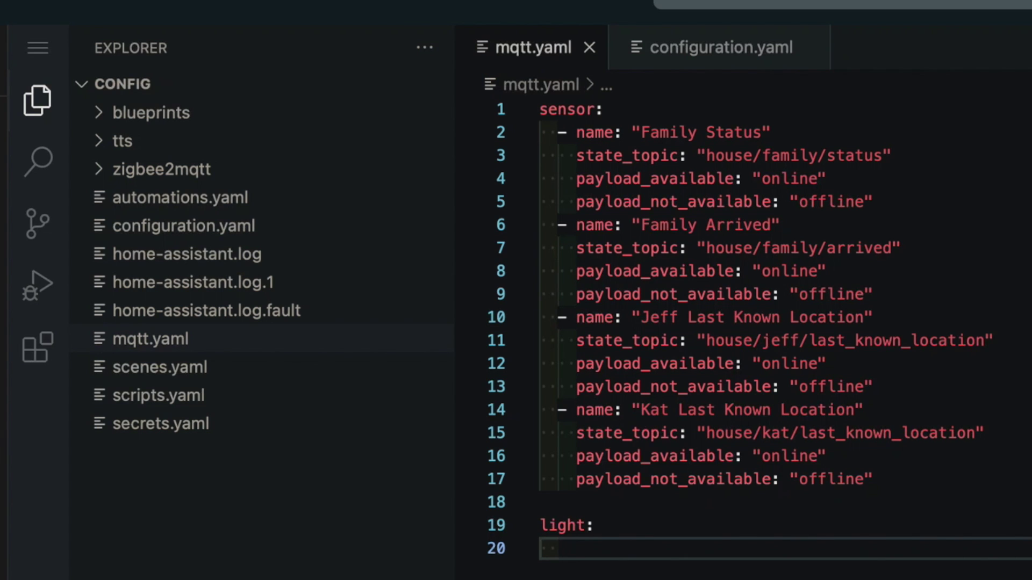
click(494, 531)
key(BackSpace)
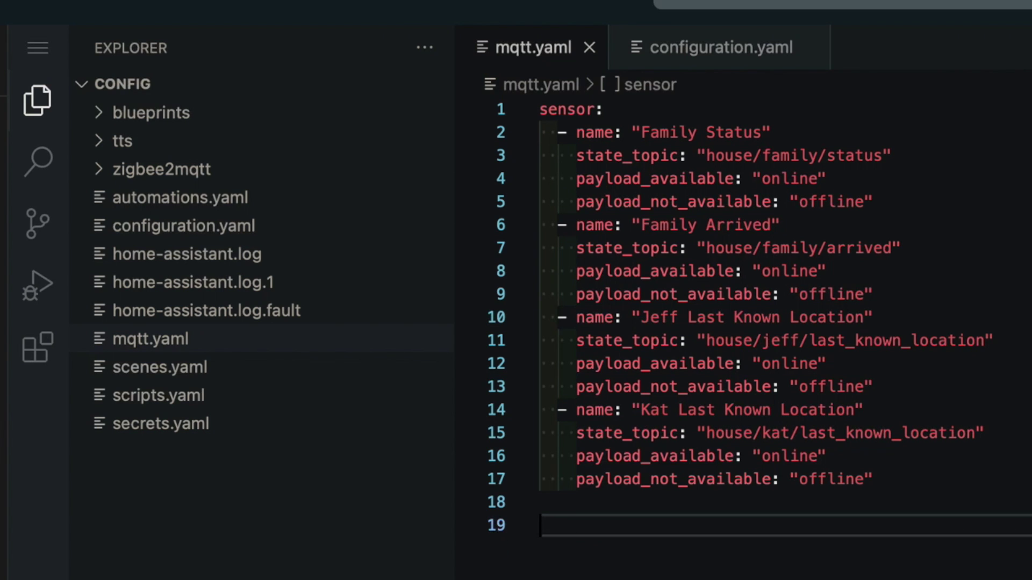
key(BackSpace)
key(BackSpace)
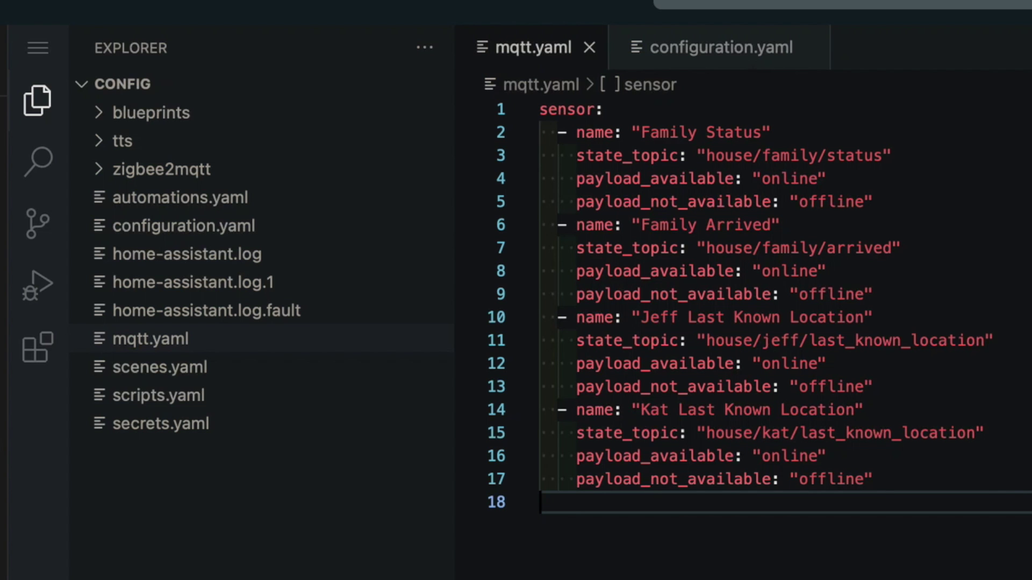
Step: Open Developer Tools in Home Assistant to reach the YAML reloading options
click(69, 494)
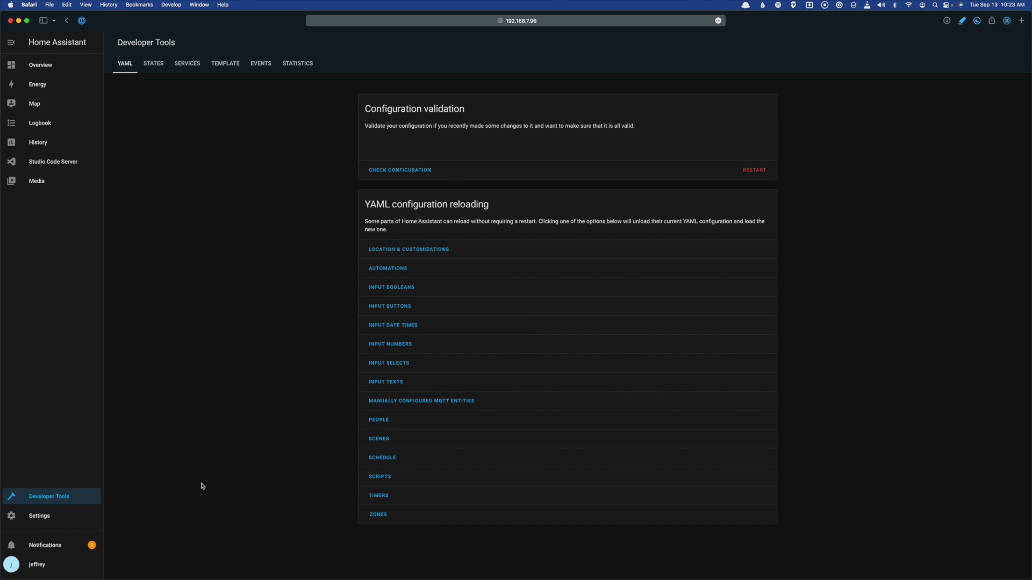
Step: Open the user profile page from the bottom of the Home Assistant sidebar
click(38, 565)
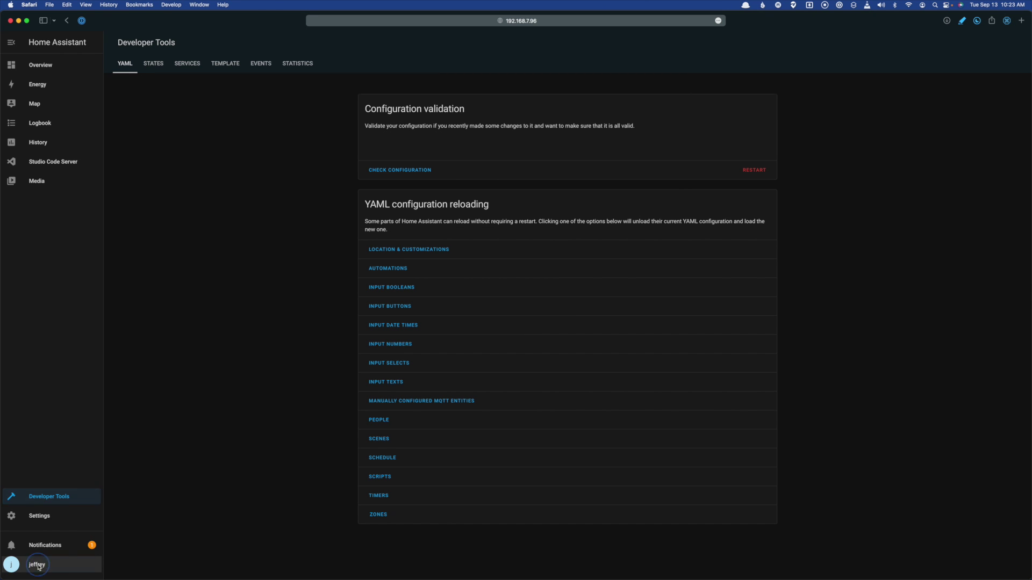